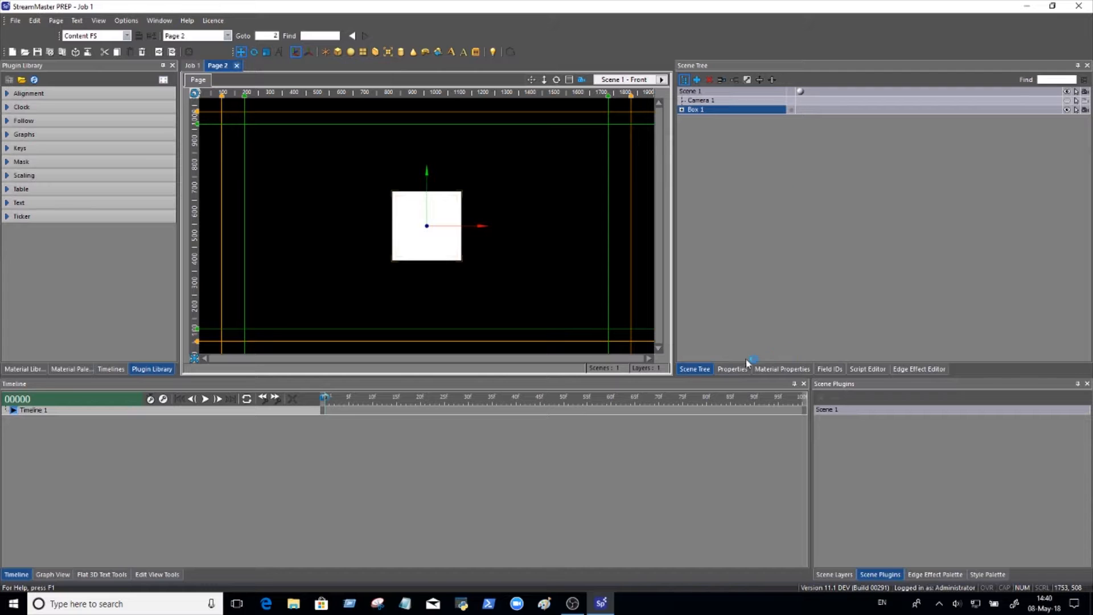
# Set the origin of Box 1 to Bottom.
pyautogui.doubleClick(704, 113)
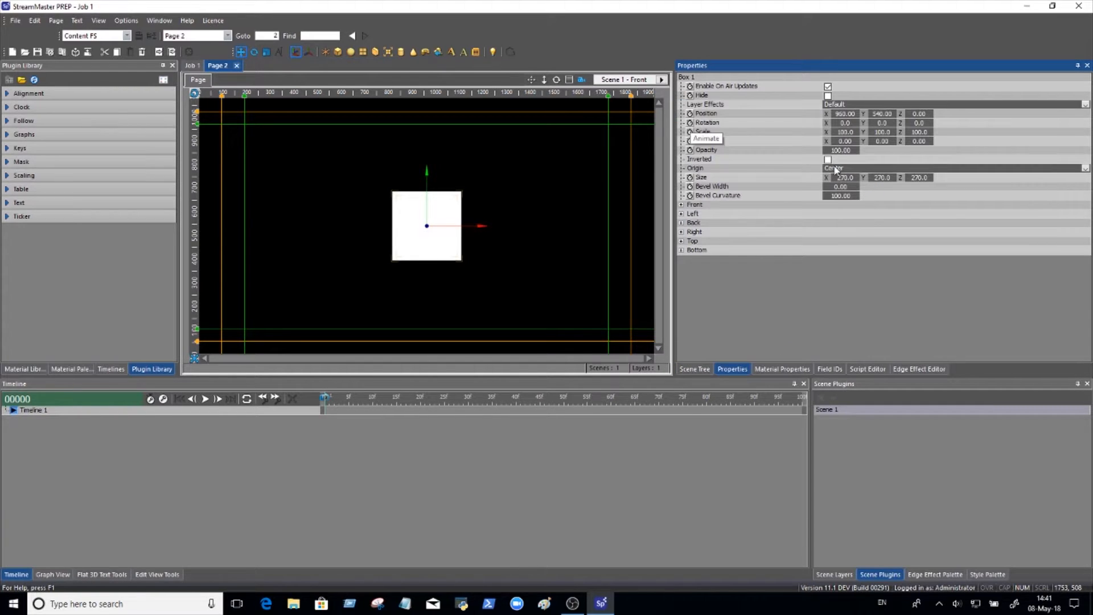
pyautogui.click(839, 169)
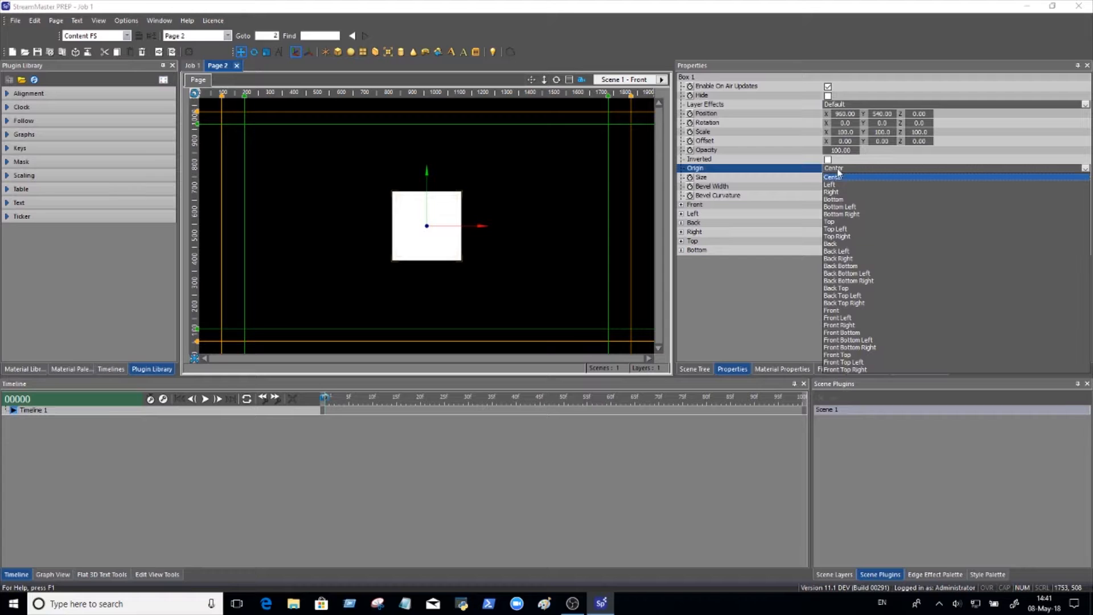
pyautogui.click(834, 199)
# Resize Box 1 to X 119, Y 492 and Z 119 to form a tall, narrow bar.
pyautogui.moveTo(820, 177); pyautogui.dragTo(764, 174)
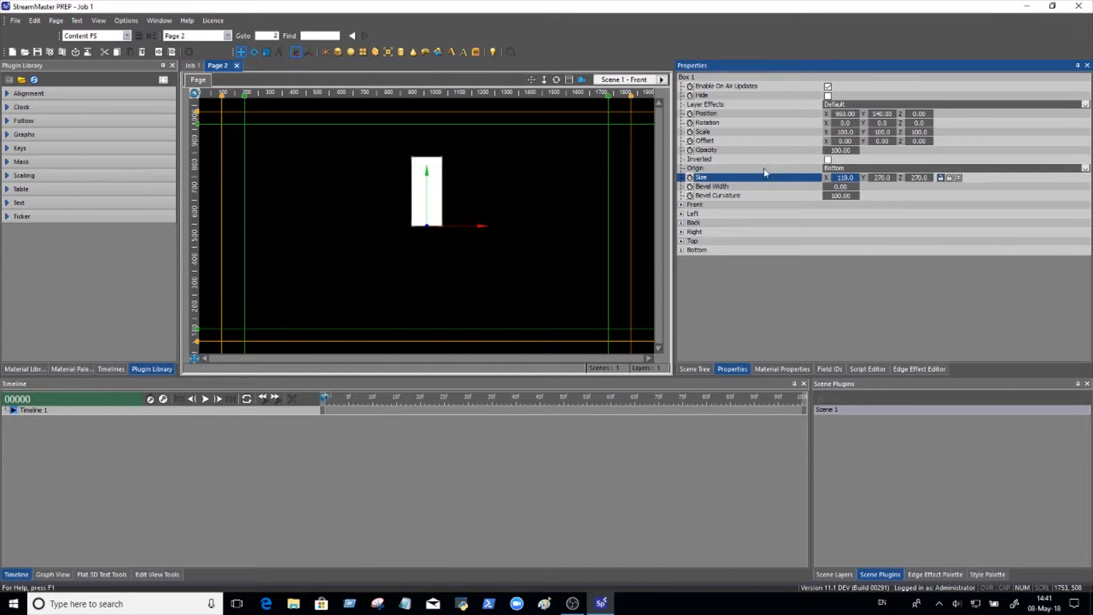
pyautogui.click(922, 180)
pyautogui.write('119')
pyautogui.press('Return')
pyautogui.moveTo(897, 177); pyautogui.dragTo(1003, 188)
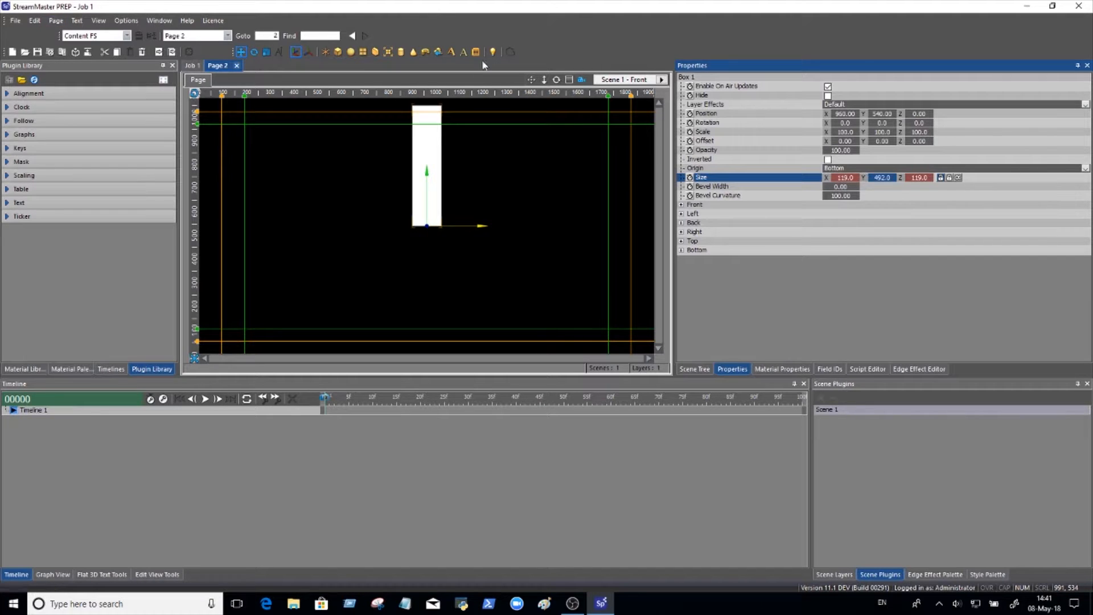
# Add a group to the scene and nest Box 1 inside it.
pyautogui.click(324, 52)
pyautogui.click(701, 369)
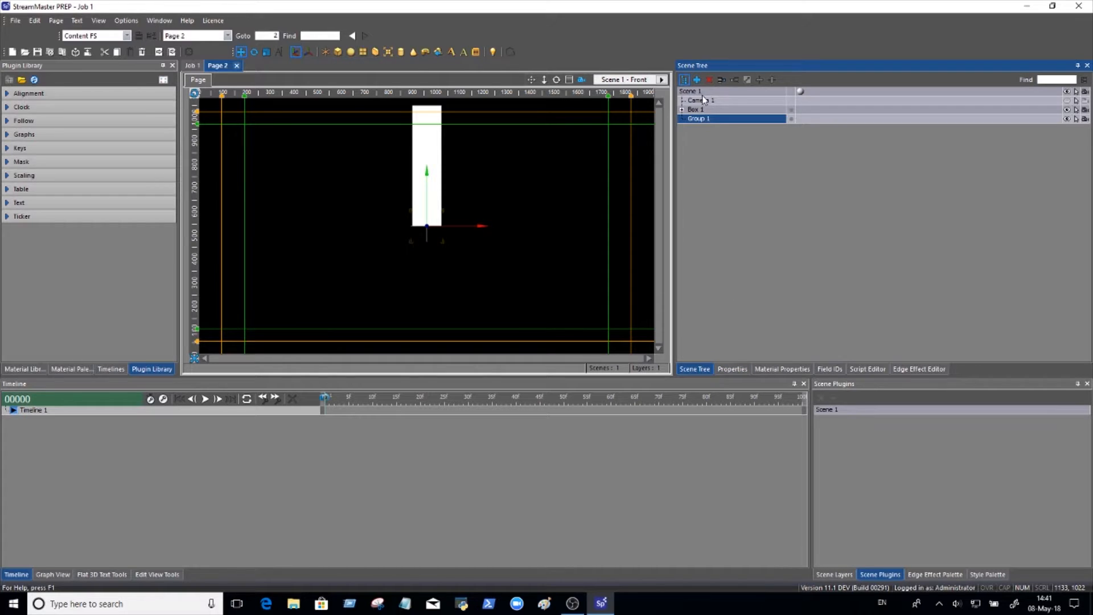
pyautogui.moveTo(697, 110); pyautogui.dragTo(705, 119)
# Create a new material and set its diffuse color layer to blue, RGB 0, 33, 255.
pyautogui.click(766, 373)
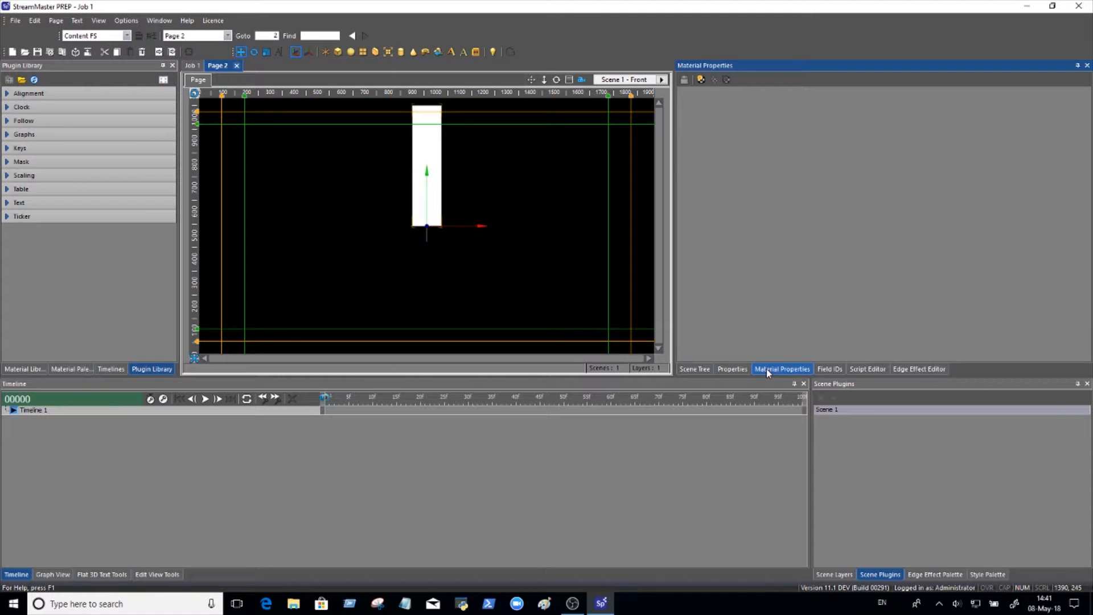
pyautogui.click(700, 81)
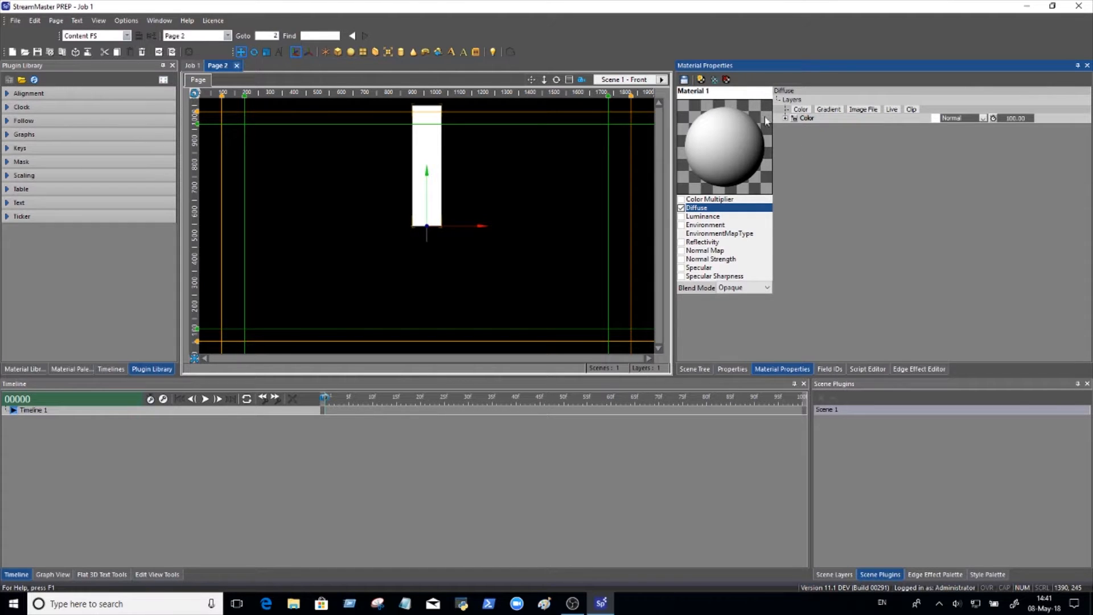
pyautogui.click(935, 120)
pyautogui.moveTo(498, 298); pyautogui.dragTo(494, 318)
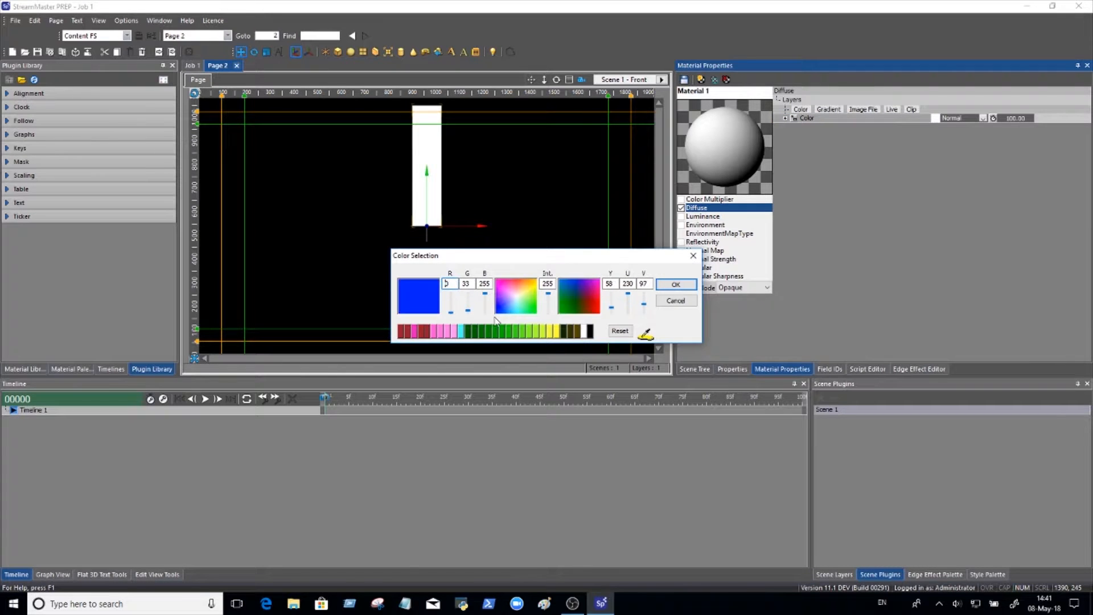
pyautogui.click(676, 284)
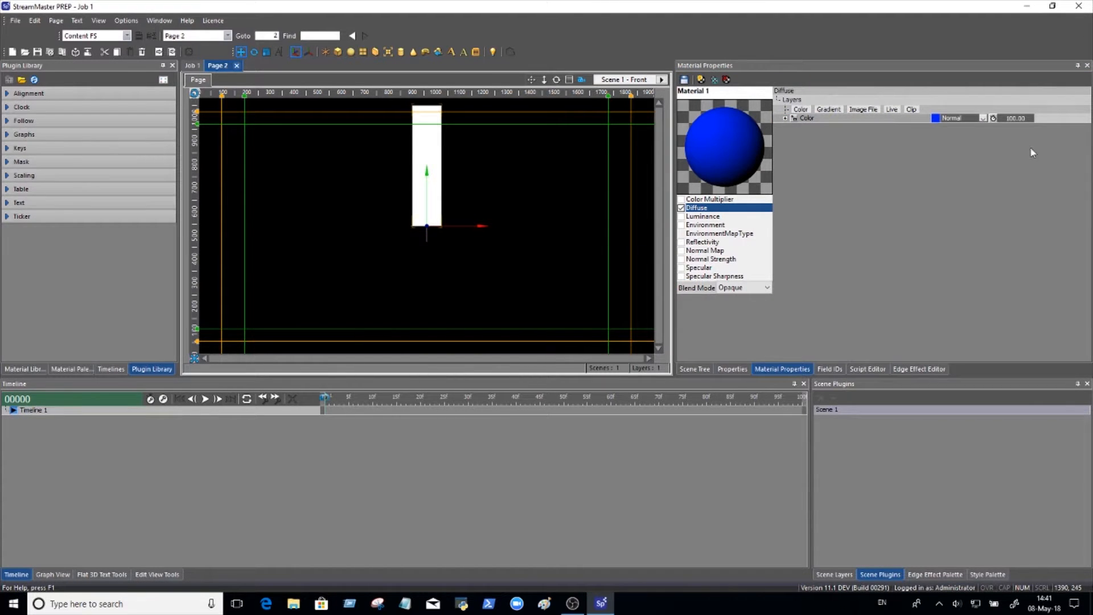
pyautogui.click(799, 120)
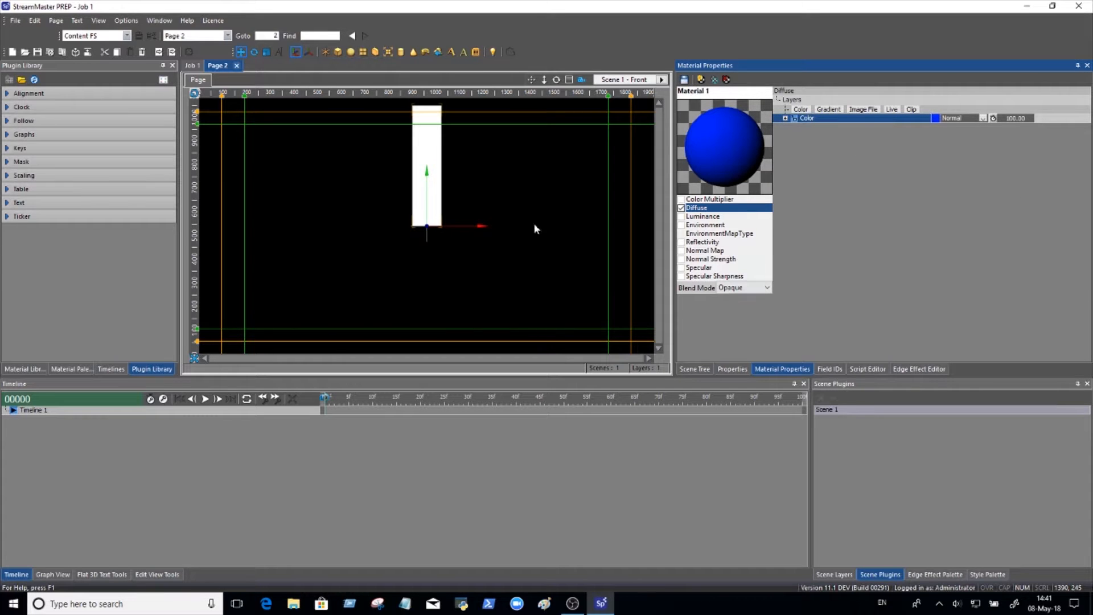
# Add the image POTS AND PANS.tif from Materials > Resources as the material's environment layer and set the layer's opacity to 24.
pyautogui.click(715, 226)
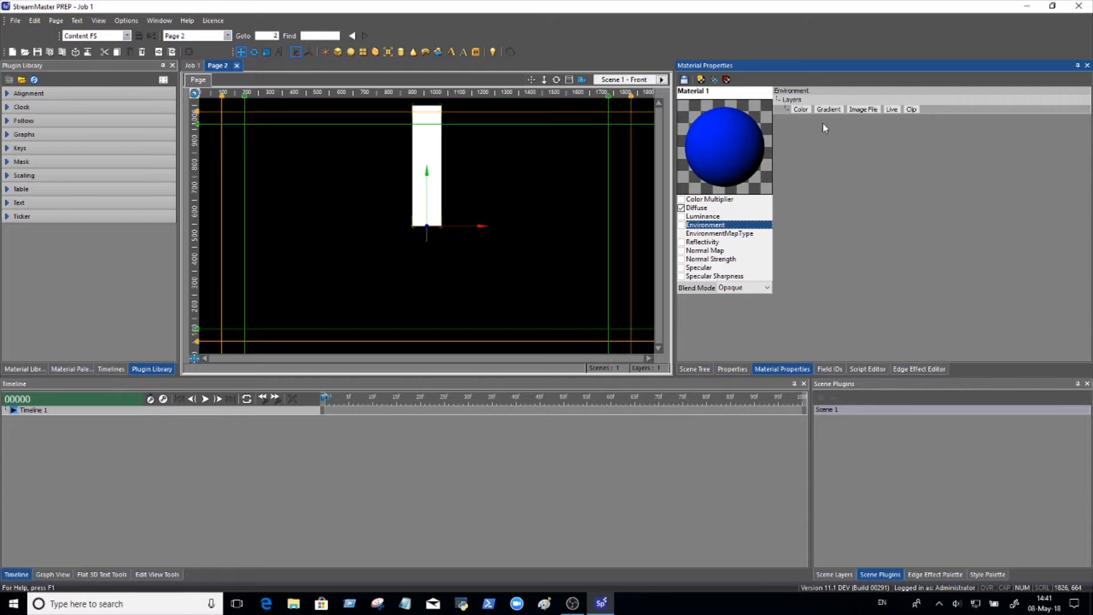
pyautogui.click(862, 109)
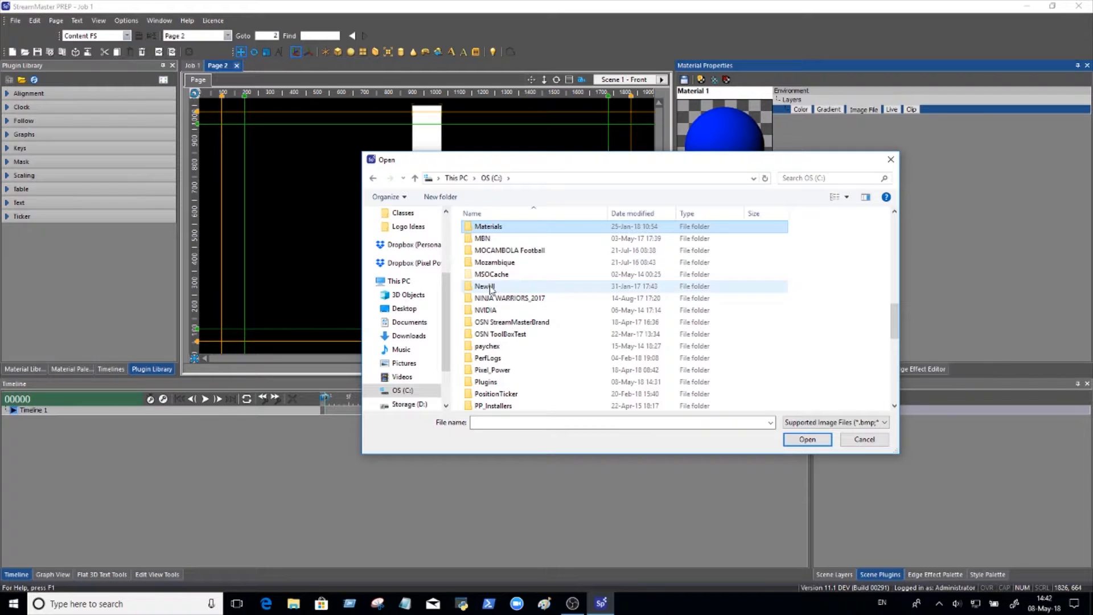
pyautogui.doubleClick(488, 227)
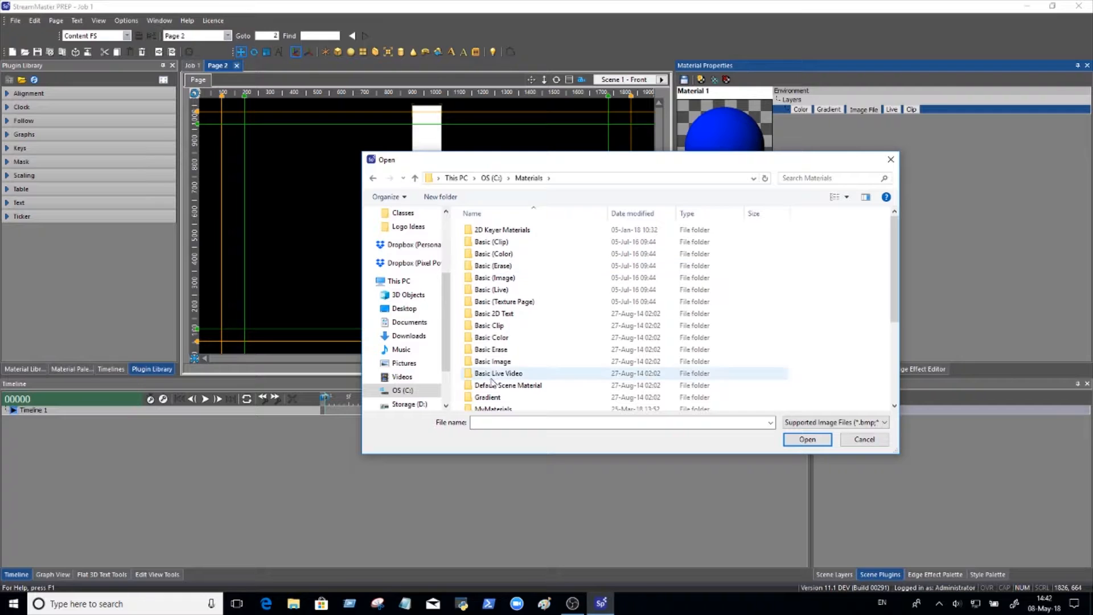
pyautogui.scroll(-4, 491, 376)
pyautogui.click(471, 286)
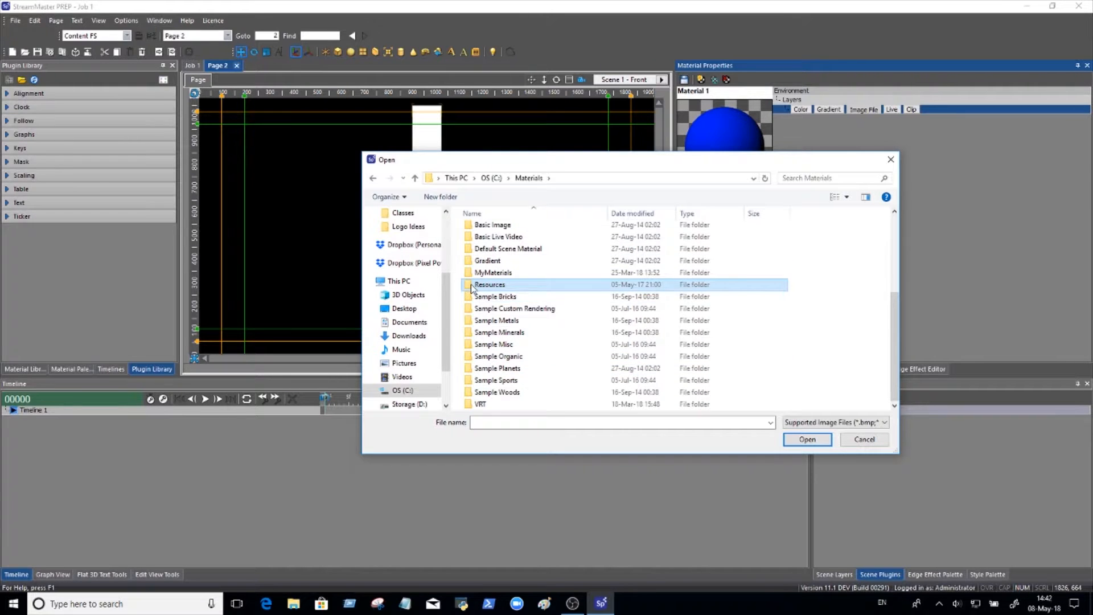
pyautogui.doubleClick(471, 285)
pyautogui.scroll(-5, 570, 318)
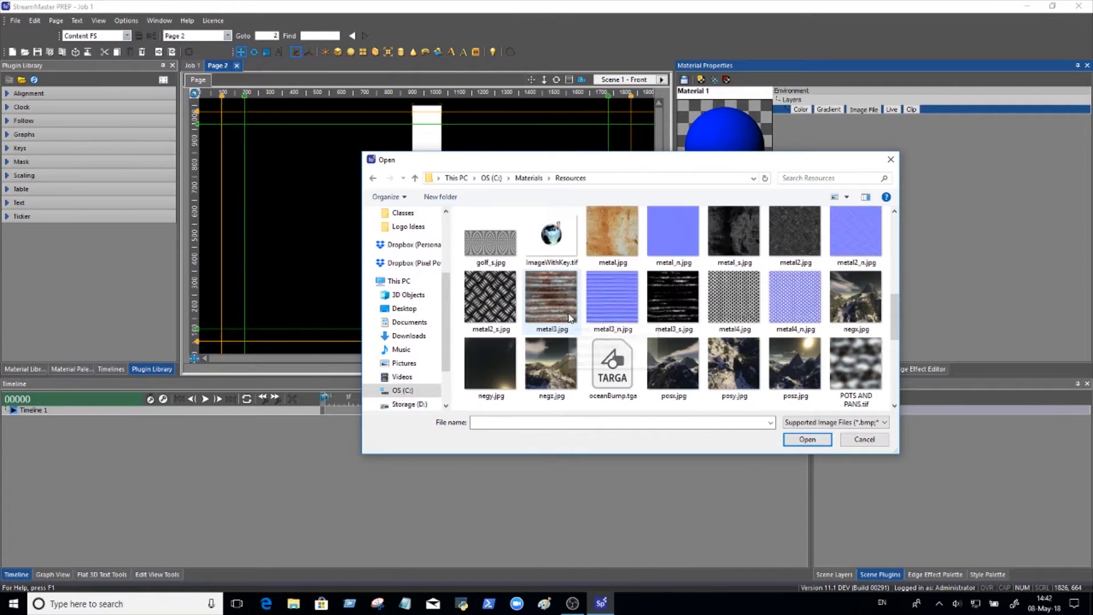
pyautogui.click(846, 388)
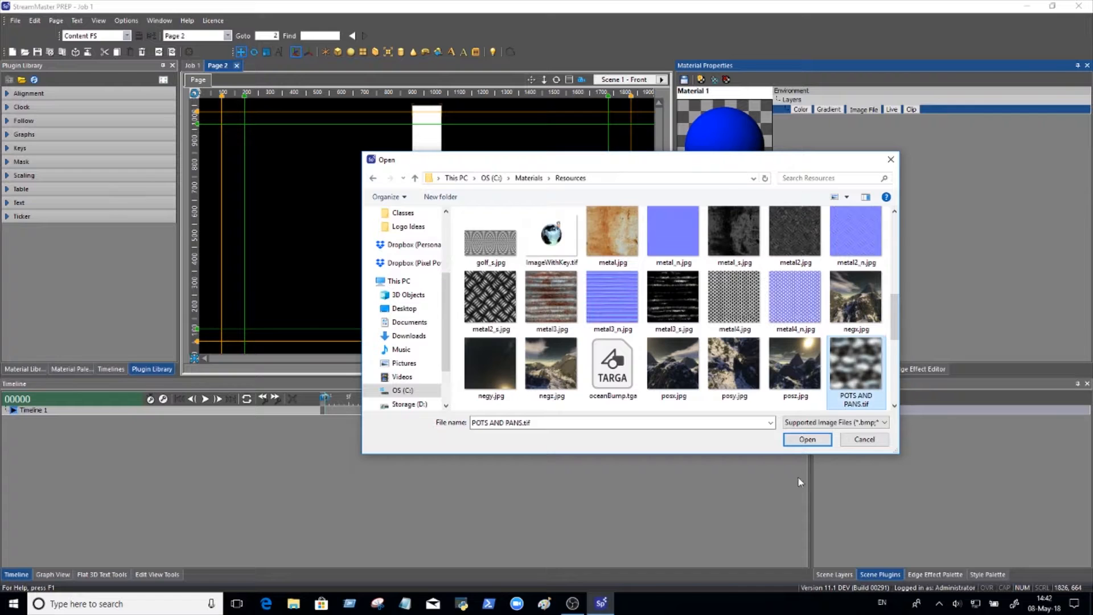
pyautogui.click(807, 439)
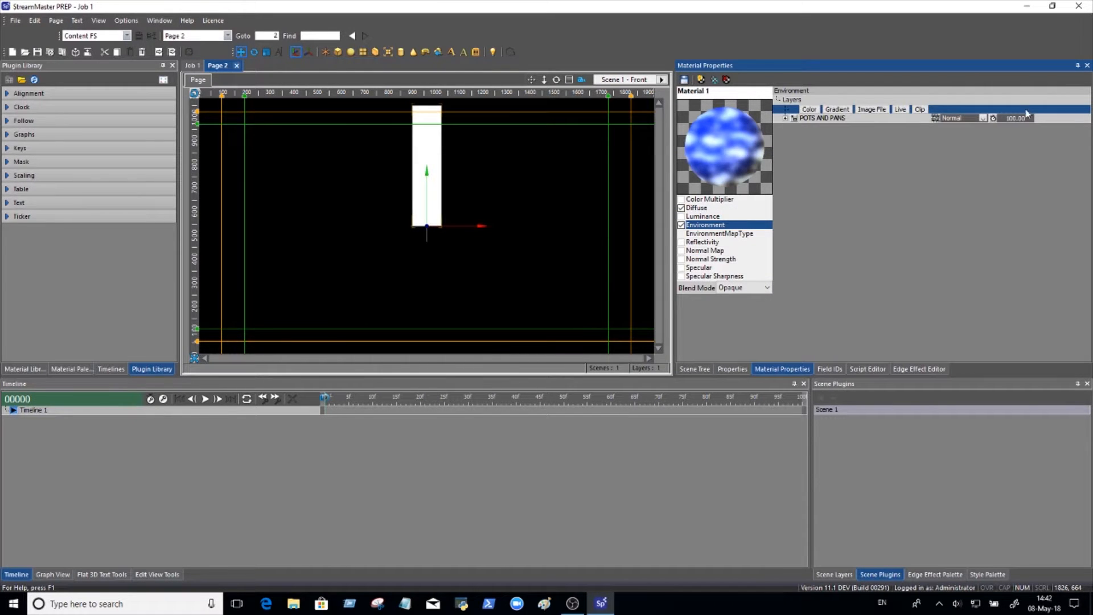
pyautogui.moveTo(1019, 118); pyautogui.dragTo(976, 120)
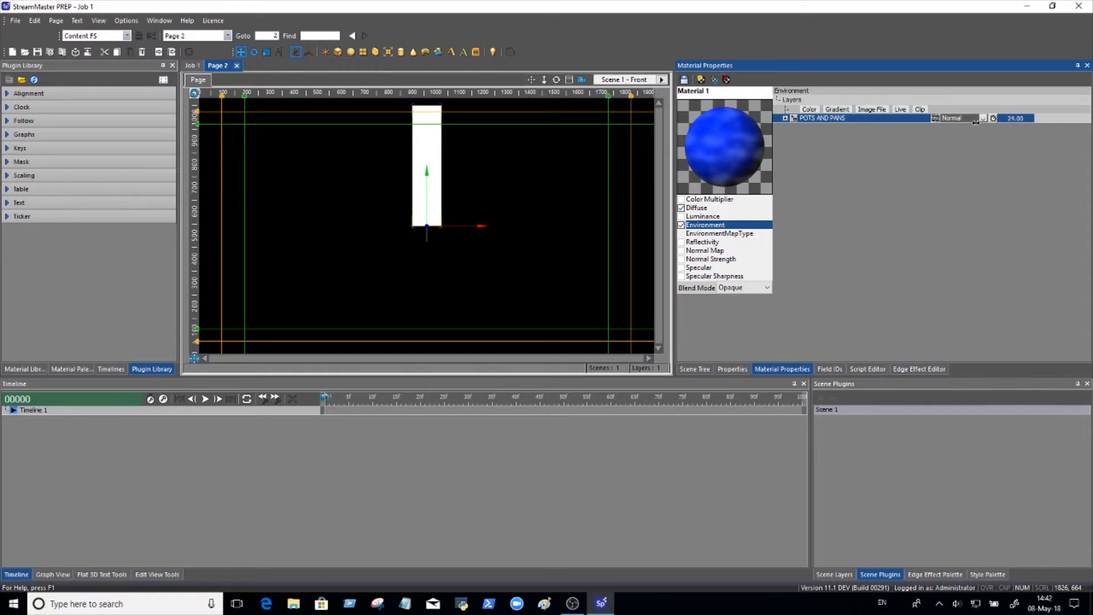
# Set the material's blend mode to Transparent and apply the material to the box in the scene.
pyautogui.click(766, 289)
pyautogui.click(743, 306)
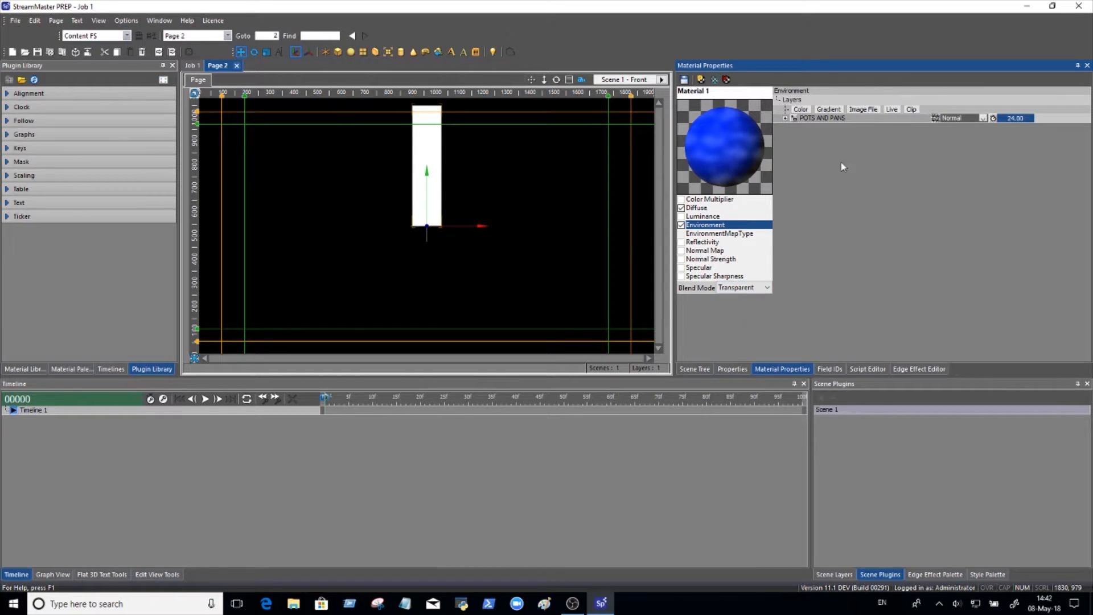
pyautogui.moveTo(719, 156); pyautogui.dragTo(424, 126)
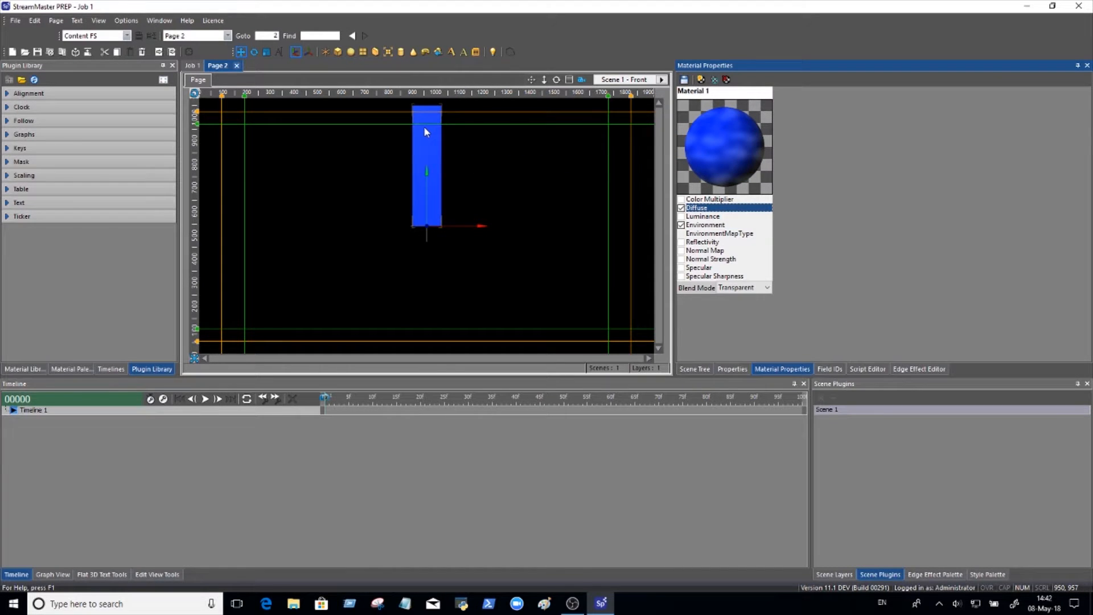
# Enable the Diffuse::Color material override on Box 1.
pyautogui.click(694, 368)
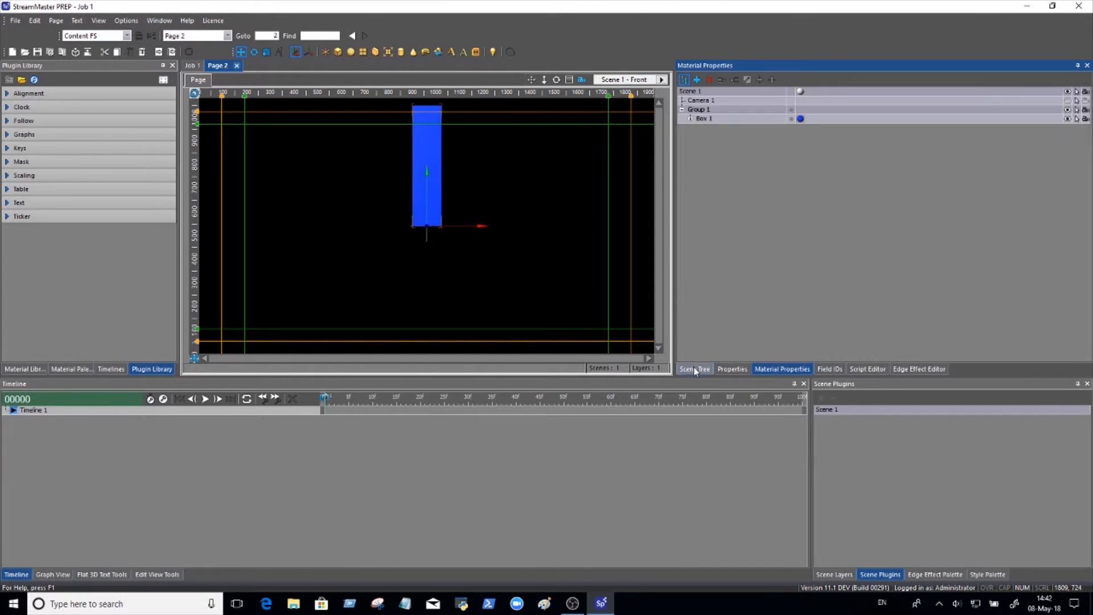
pyautogui.click(701, 119)
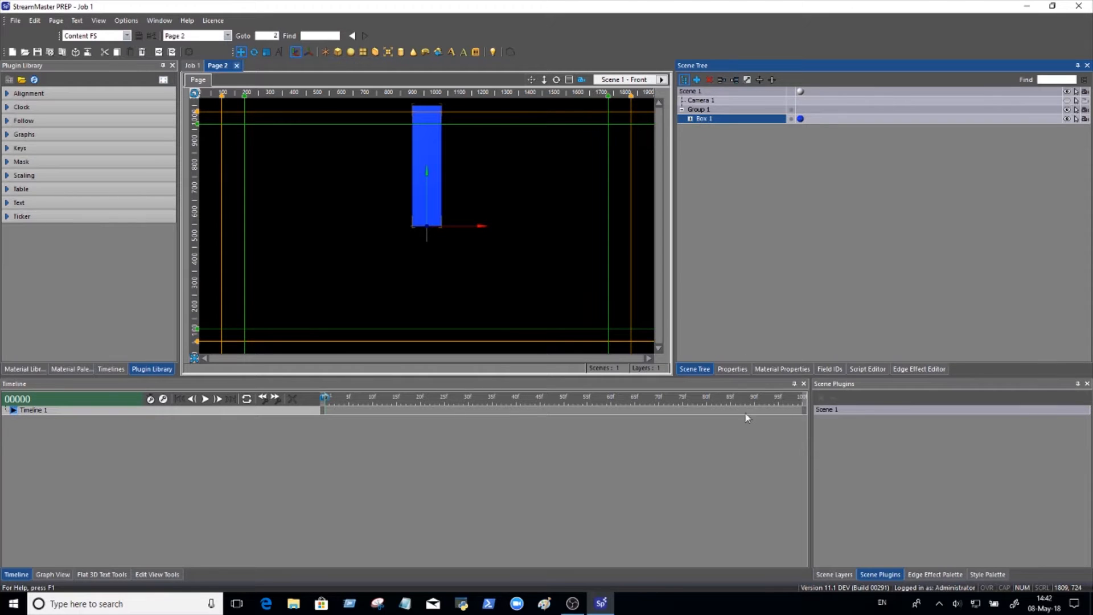
pyautogui.click(732, 369)
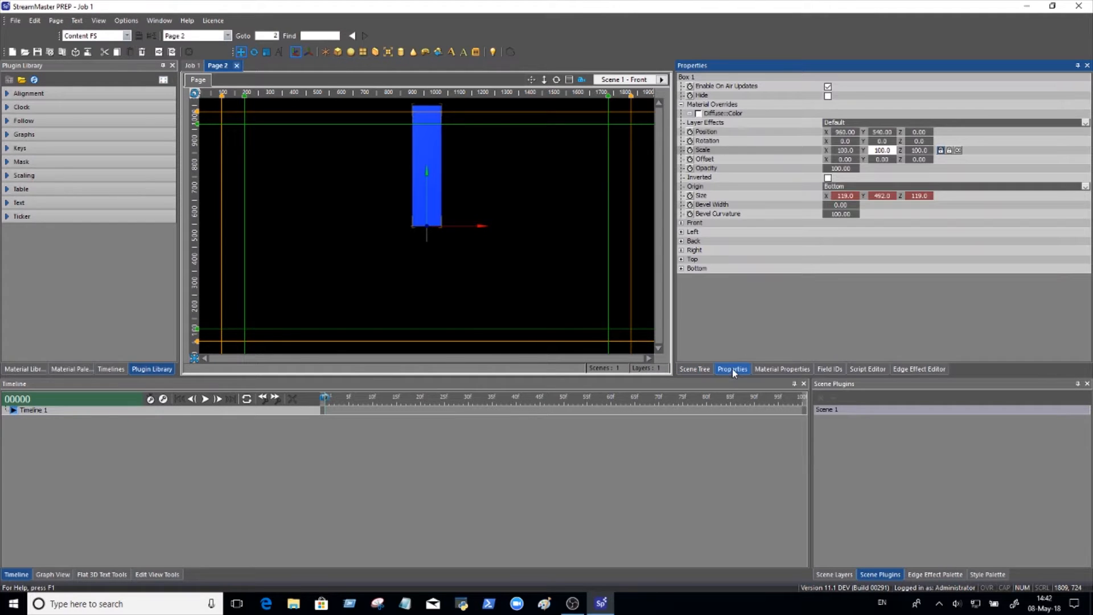
pyautogui.click(699, 114)
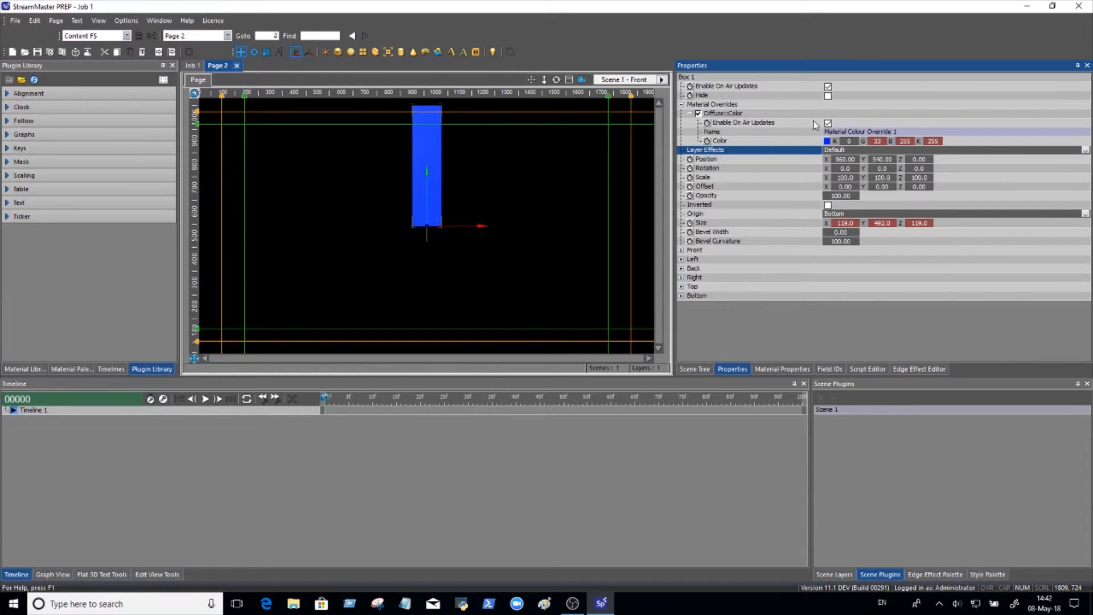
# Apply the Bar Chart plugin from the Graphs category to Box 1 in the group.
pyautogui.click(695, 369)
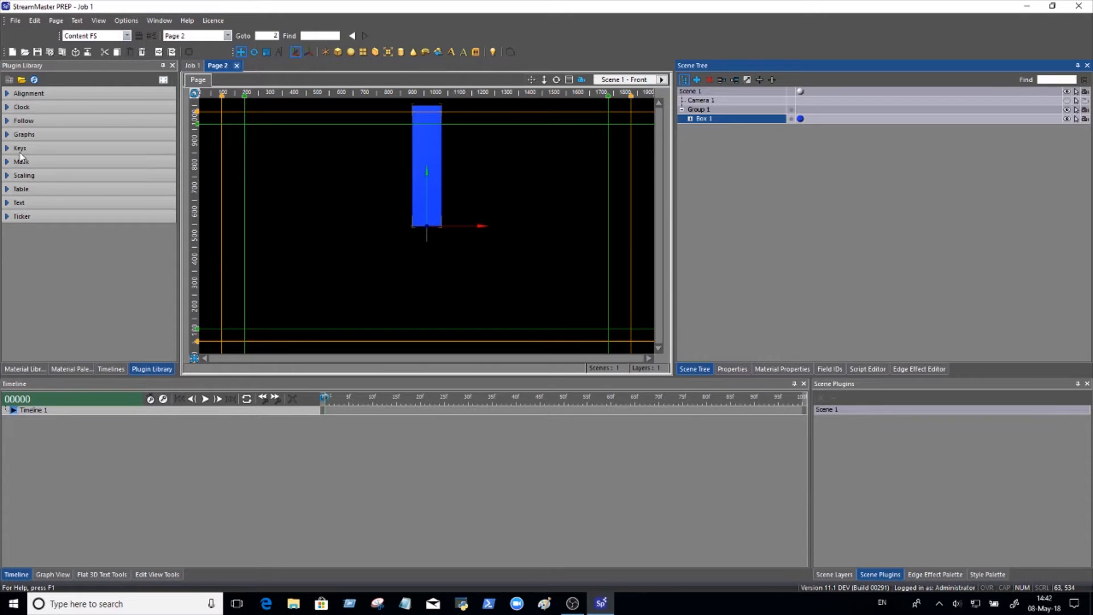
pyautogui.click(8, 135)
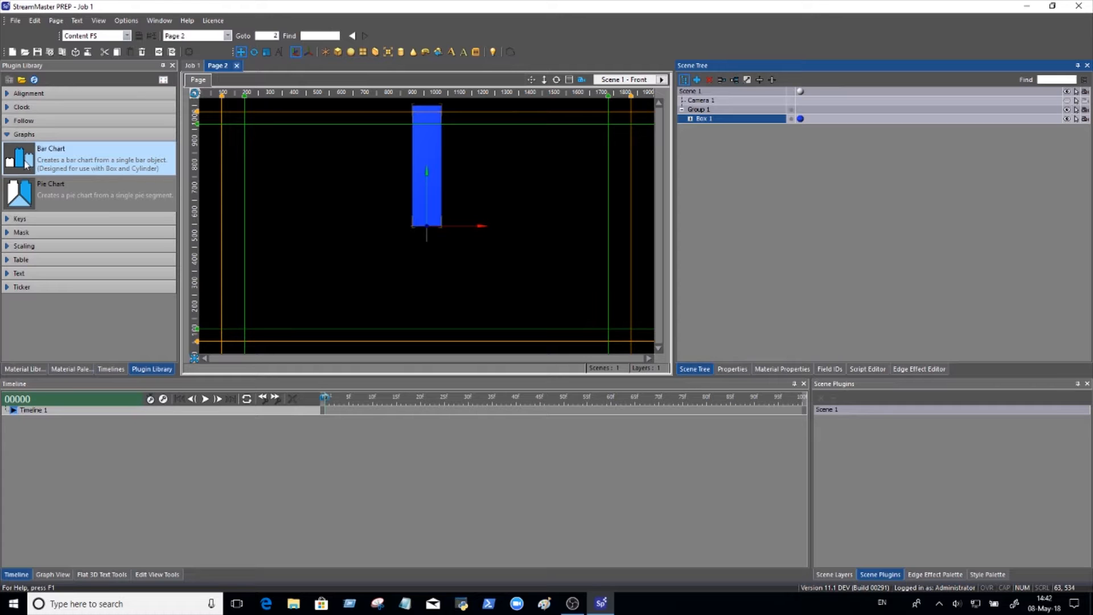
pyautogui.moveTo(24, 165); pyautogui.dragTo(709, 123)
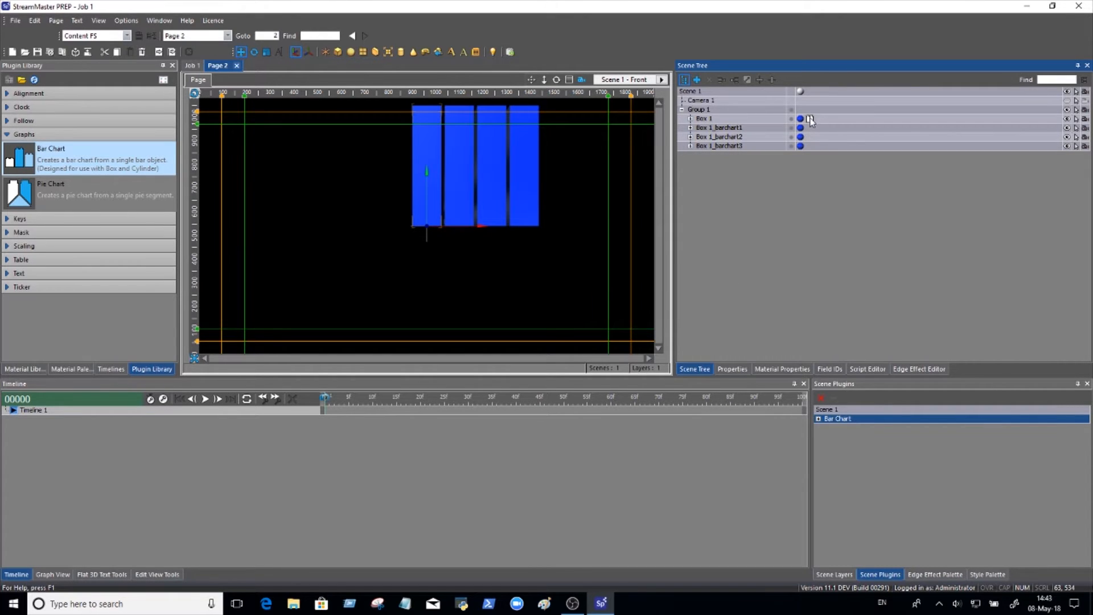
# Set the bar chart's number of bars to 6 and its spacing to 56.50.
pyautogui.click(733, 369)
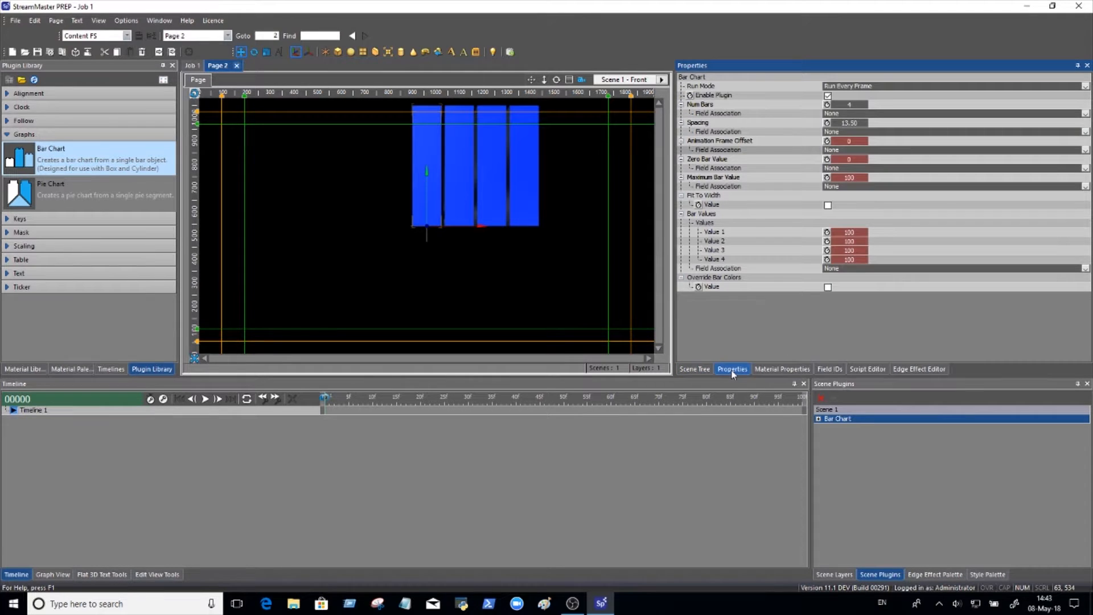
pyautogui.click(852, 107)
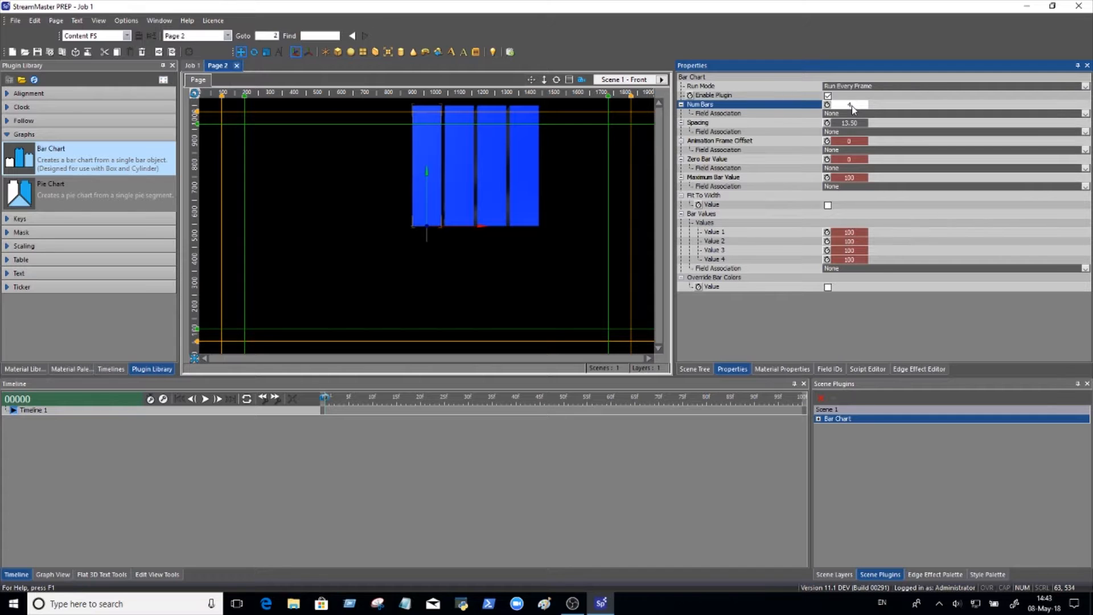
pyautogui.write('6')
pyautogui.press('Return')
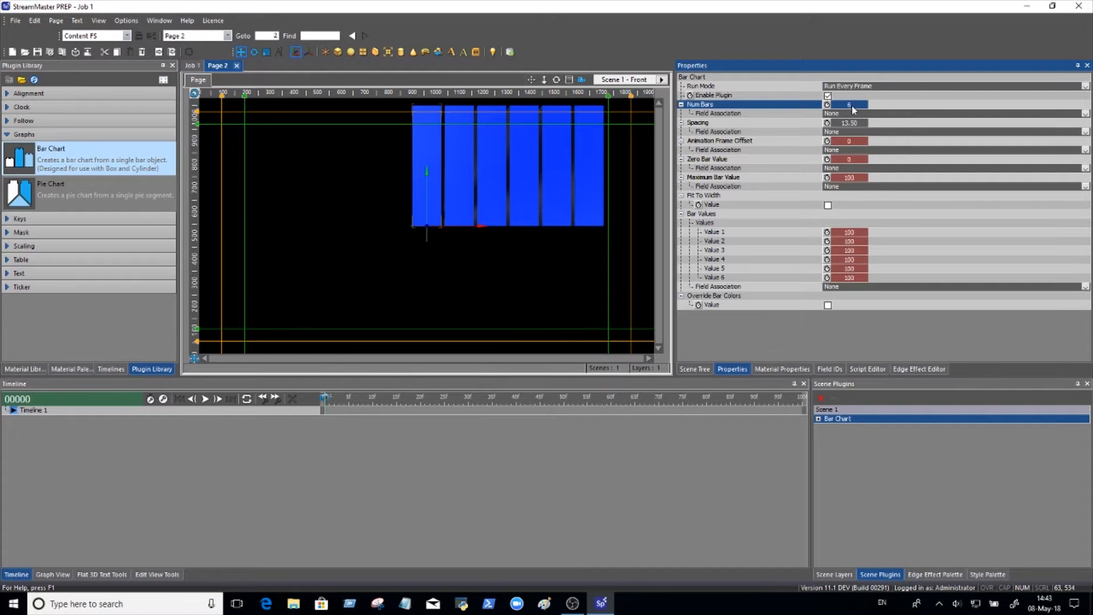
pyautogui.moveTo(852, 122); pyautogui.dragTo(876, 123)
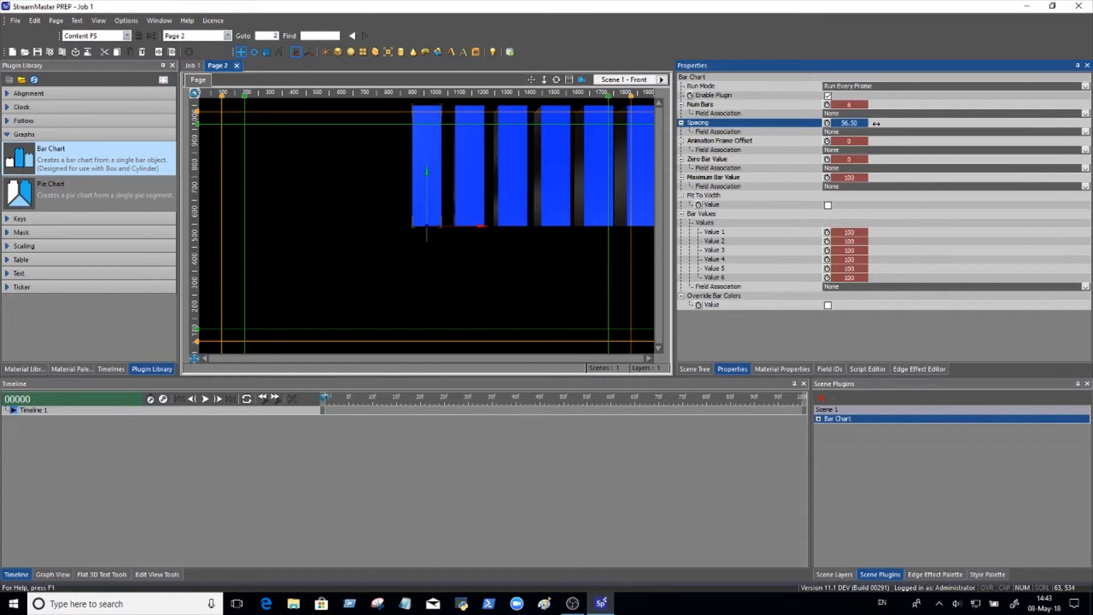
# Shift Group 1 to the left along X so that all six bars fit inside the frame.
pyautogui.click(694, 369)
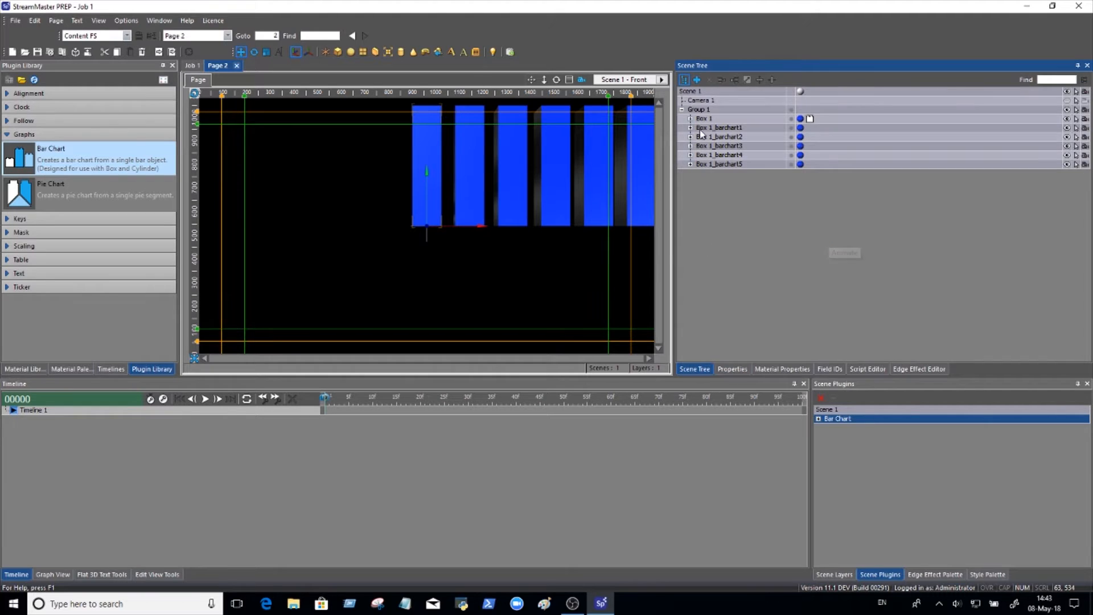
pyautogui.click(708, 110)
pyautogui.click(732, 369)
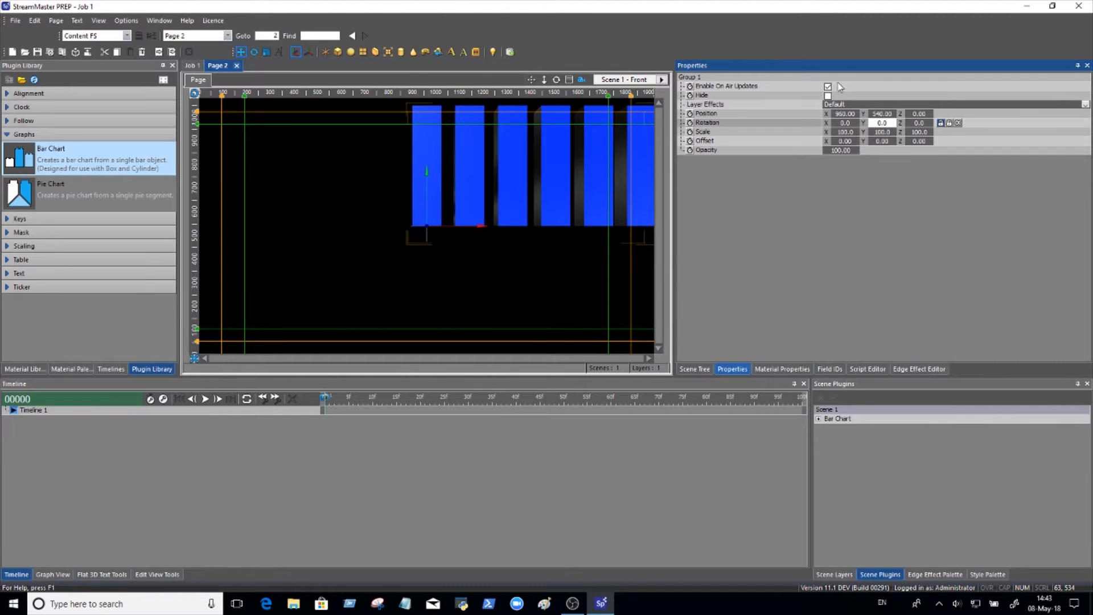
pyautogui.moveTo(845, 114); pyautogui.dragTo(649, 84)
pyautogui.moveTo(649, 84); pyautogui.dragTo(621, 82)
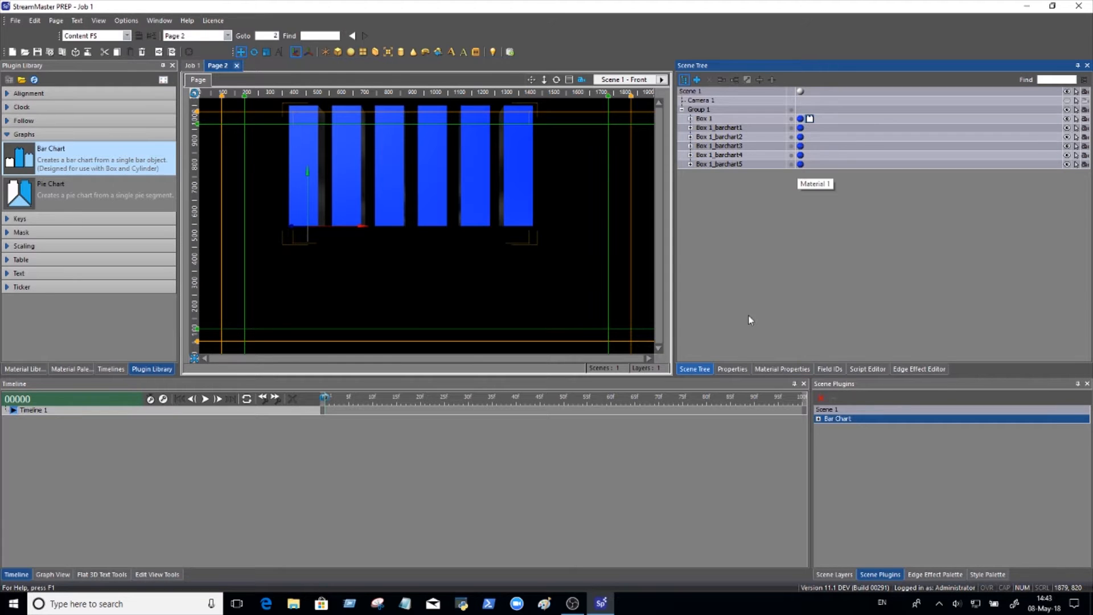
# Enable Override Bar Colors in the Bar Chart plugin's properties.
pyautogui.click(732, 370)
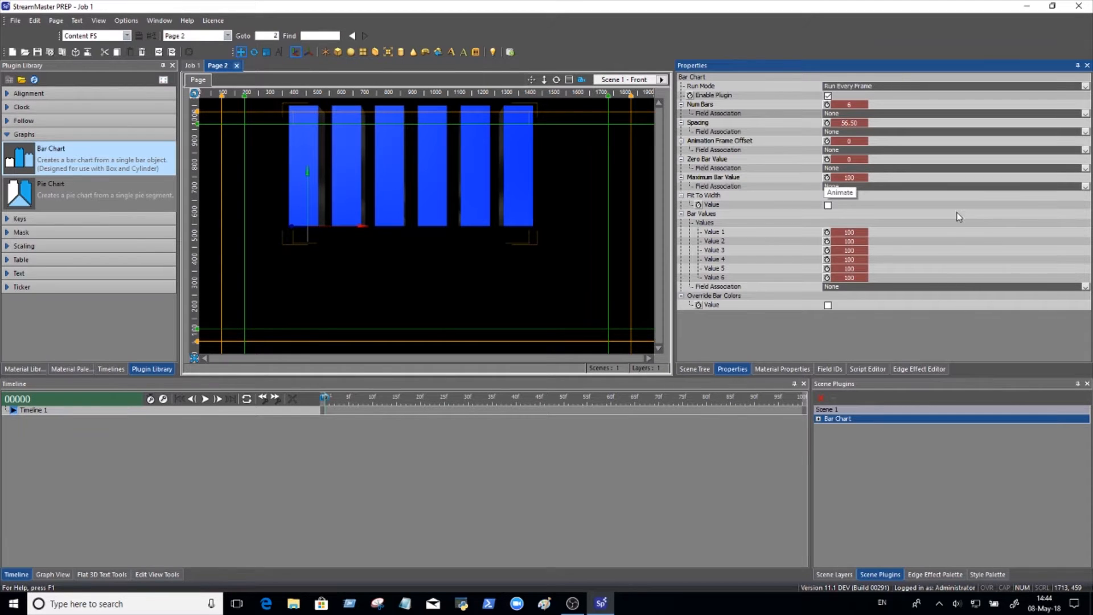
pyautogui.click(828, 306)
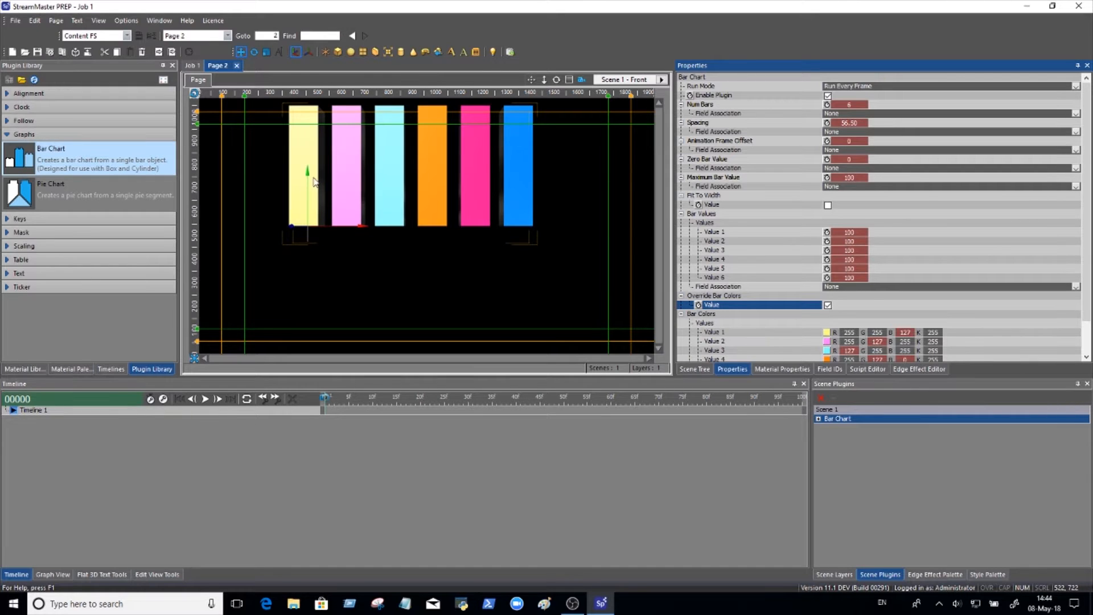
# Set the first bar's color to red (255, 0, 0) and the second bar's color to green (0, 255, 0).
pyautogui.moveTo(1087, 313); pyautogui.dragTo(1091, 351)
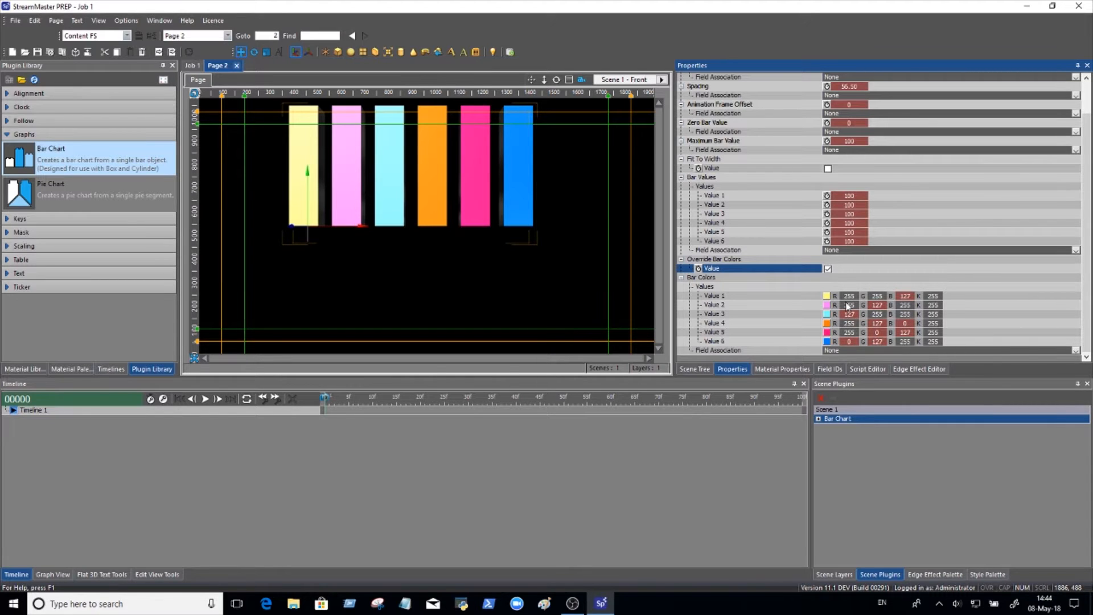
pyautogui.click(877, 296)
pyautogui.write('0')
pyautogui.press('Return')
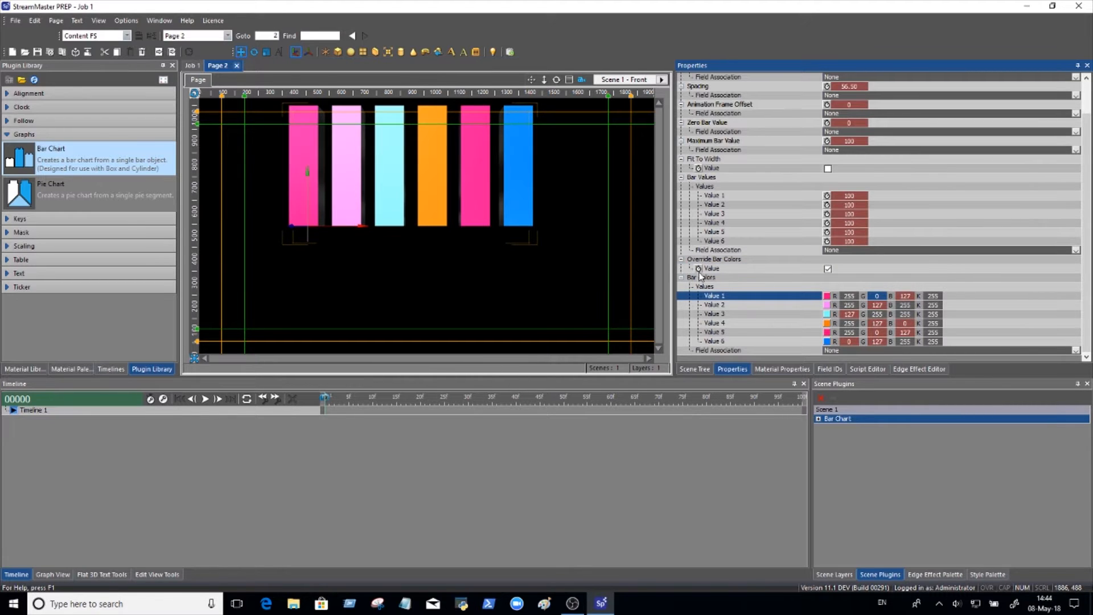
pyautogui.click(904, 296)
pyautogui.write('0')
pyautogui.press('Return')
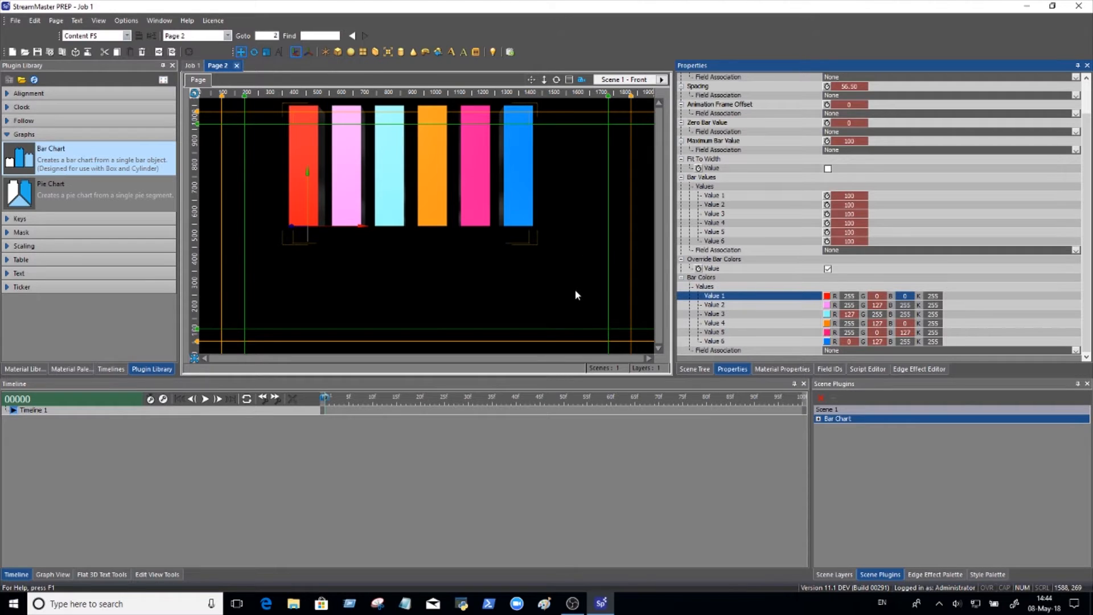
pyautogui.click(852, 305)
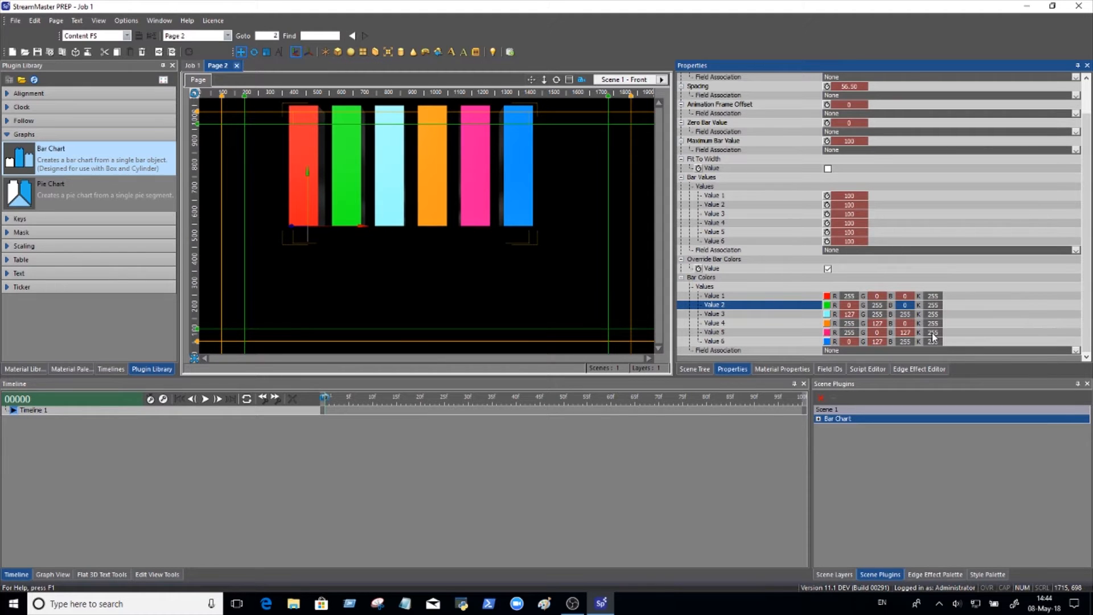
# Set the field association of the Bar Values to Primary.
pyautogui.scroll(2, 1057, 297)
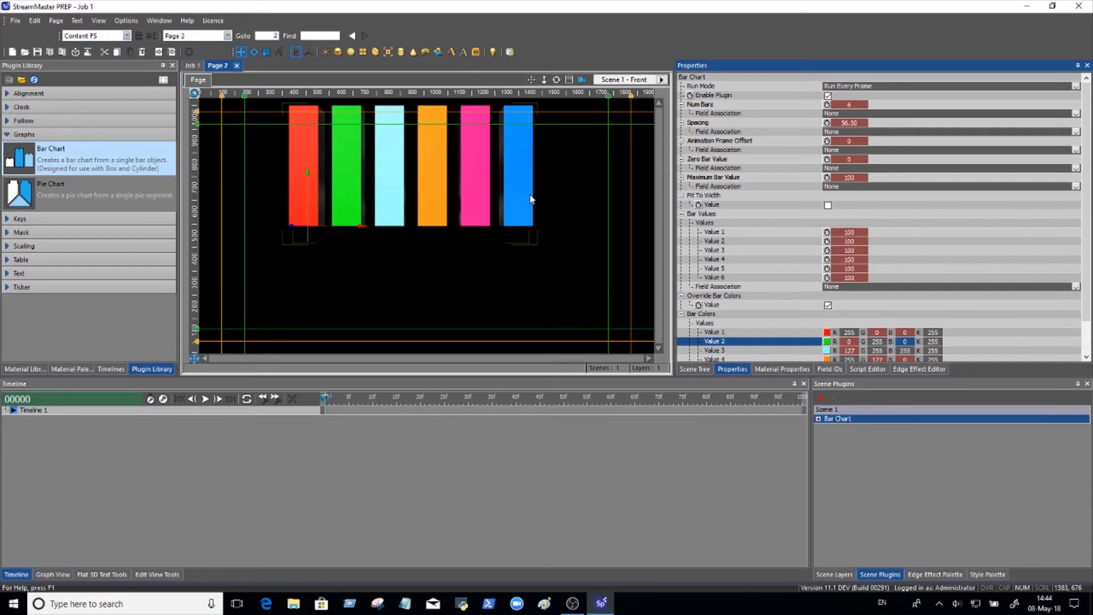
pyautogui.click(847, 288)
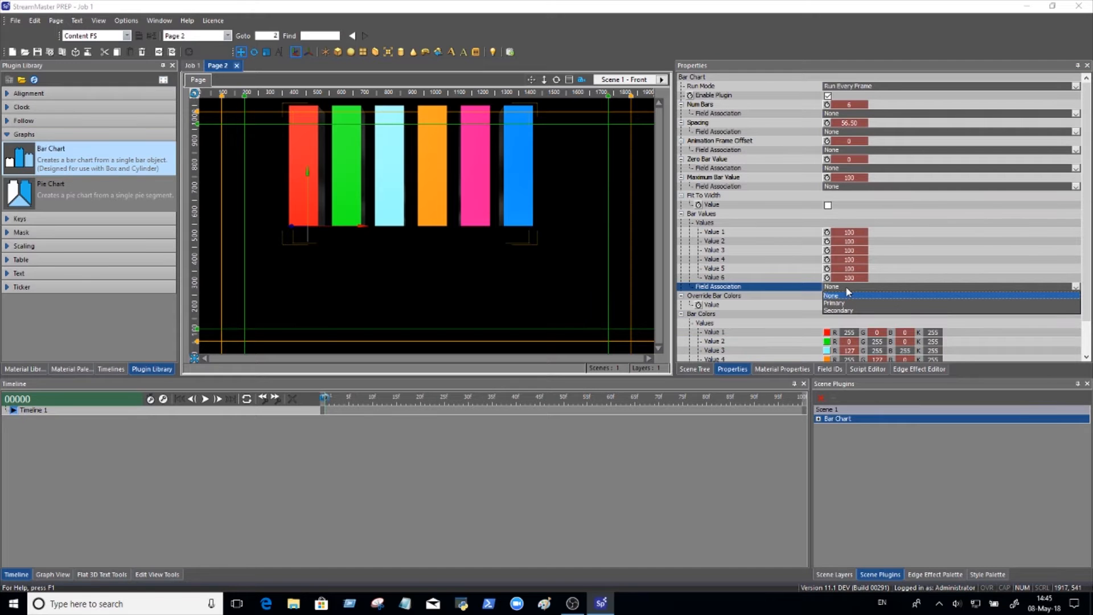
pyautogui.click(834, 305)
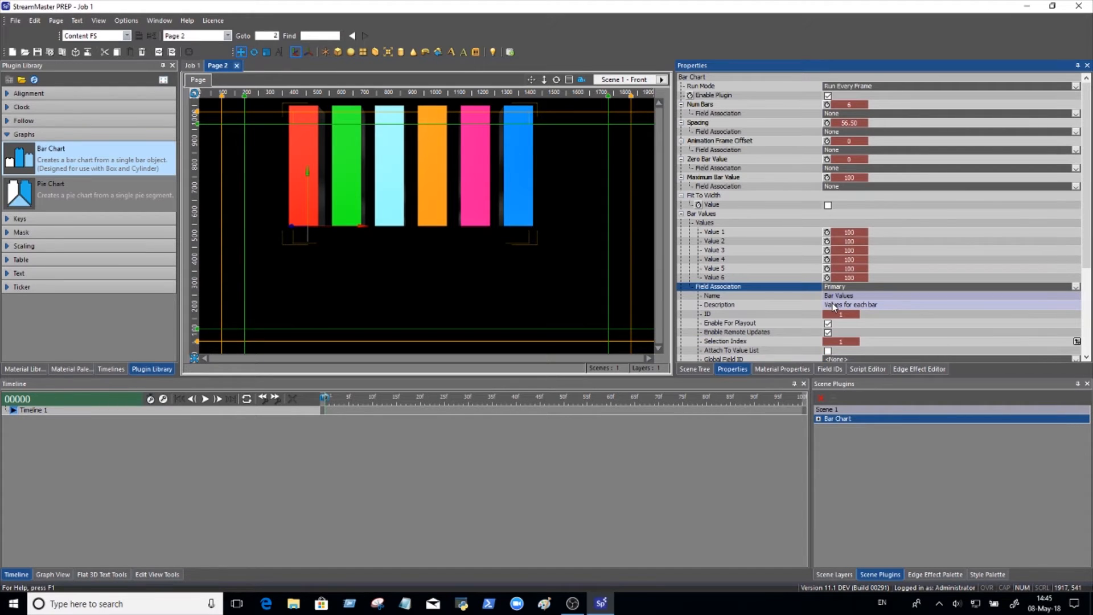
# Set the fourth bar's value to 50 in the data of the Bar Values field ID.
pyautogui.click(828, 367)
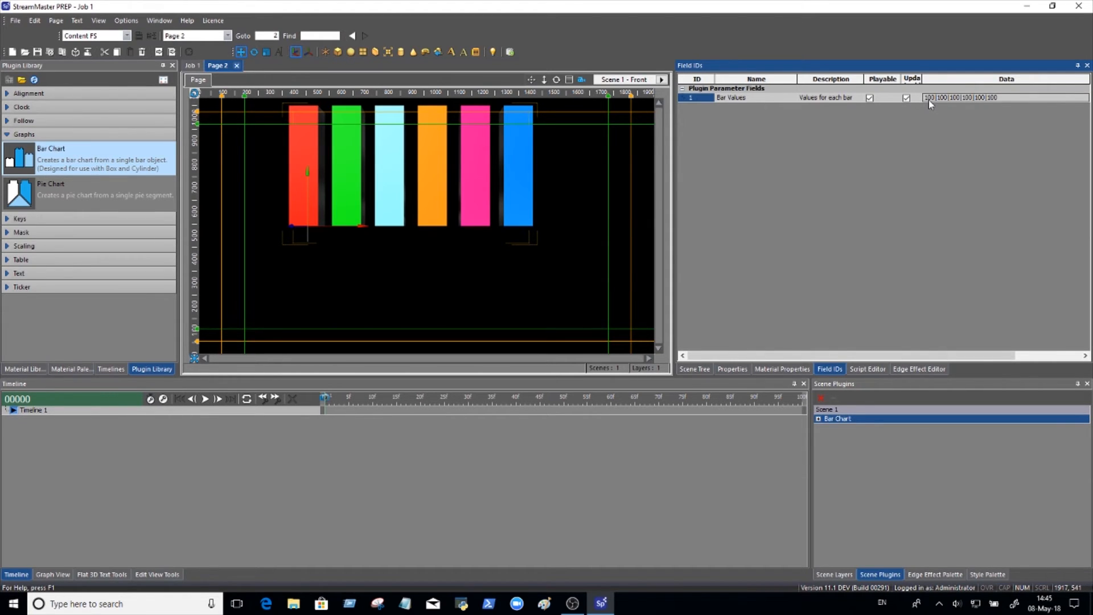
pyautogui.click(971, 99)
pyautogui.write('50')
pyautogui.click(751, 98)
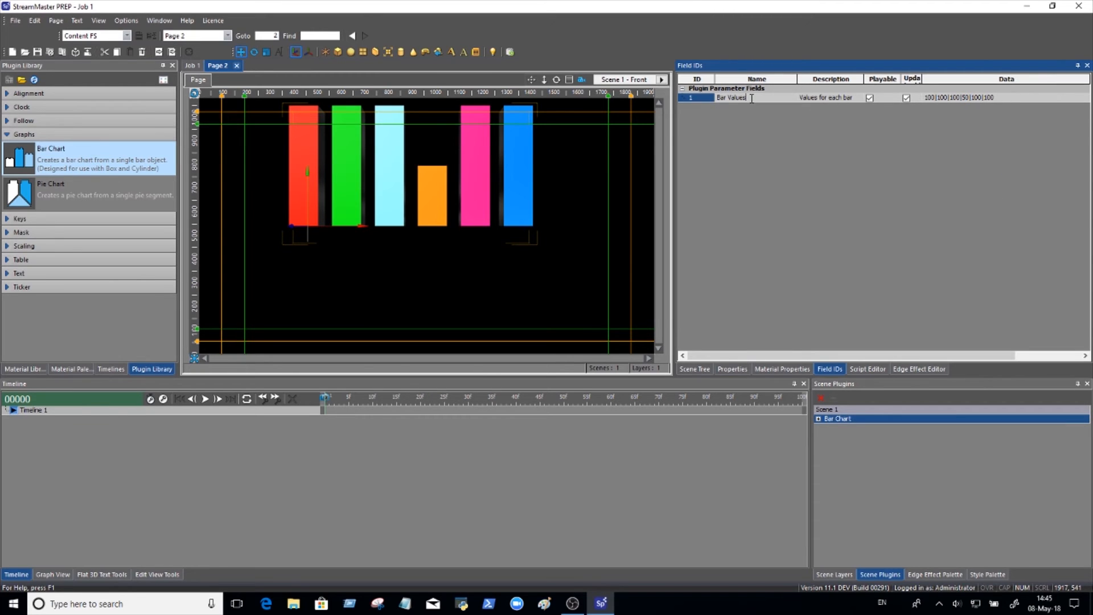
# Set the second bar's value to -50 in the Bar Values field data.
pyautogui.doubleClick(944, 97)
pyautogui.write('-50')
pyautogui.press('Return')
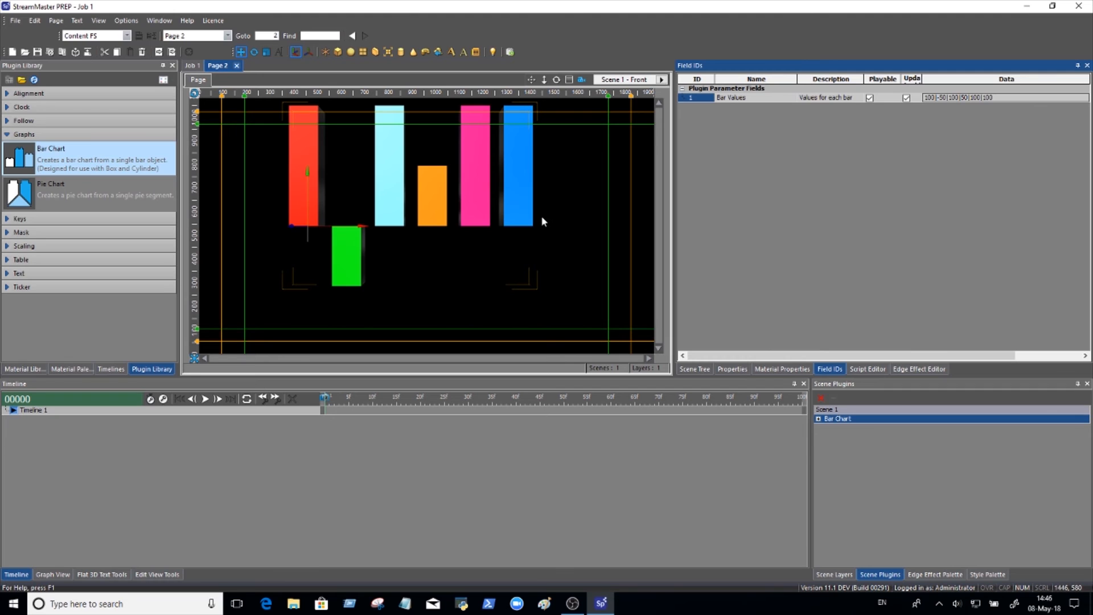
# Try rotating Group 1 to see the bar chart in 3D, and reset its rotation to 0.
pyautogui.click(694, 369)
pyautogui.click(695, 110)
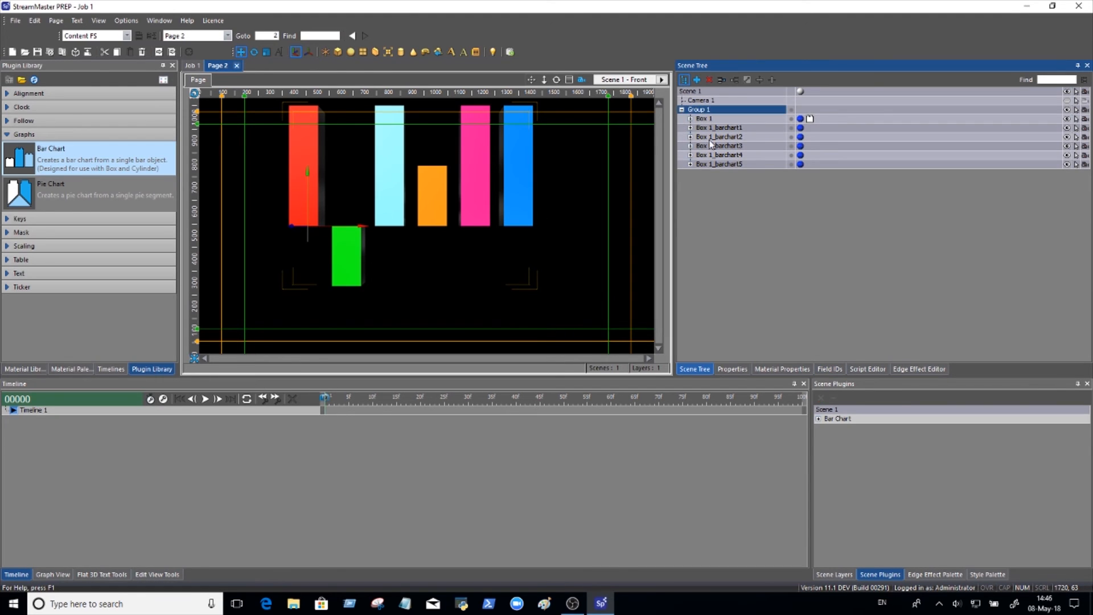
pyautogui.click(729, 371)
pyautogui.moveTo(879, 124); pyautogui.dragTo(849, 126)
pyautogui.rightClick(850, 126)
pyautogui.click(888, 131)
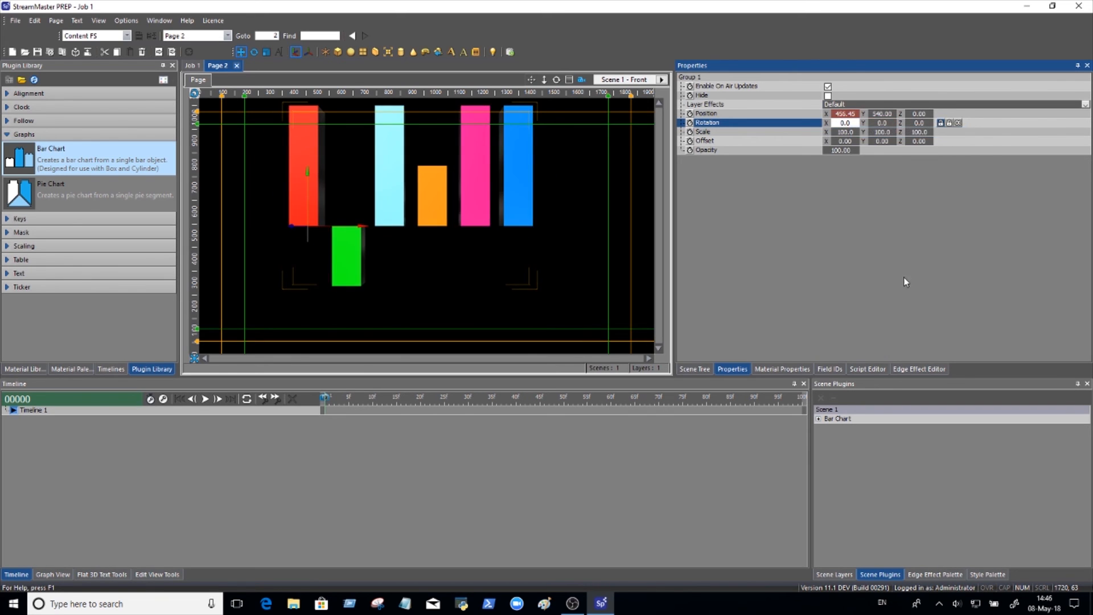
# Close Page 2.
pyautogui.click(236, 66)
pyautogui.click(513, 343)
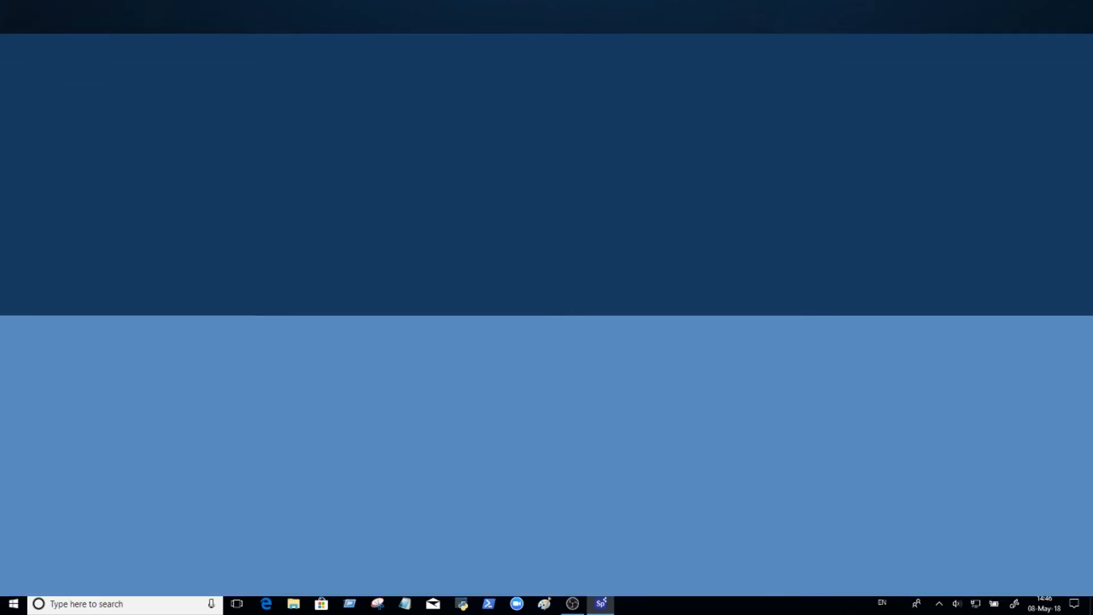